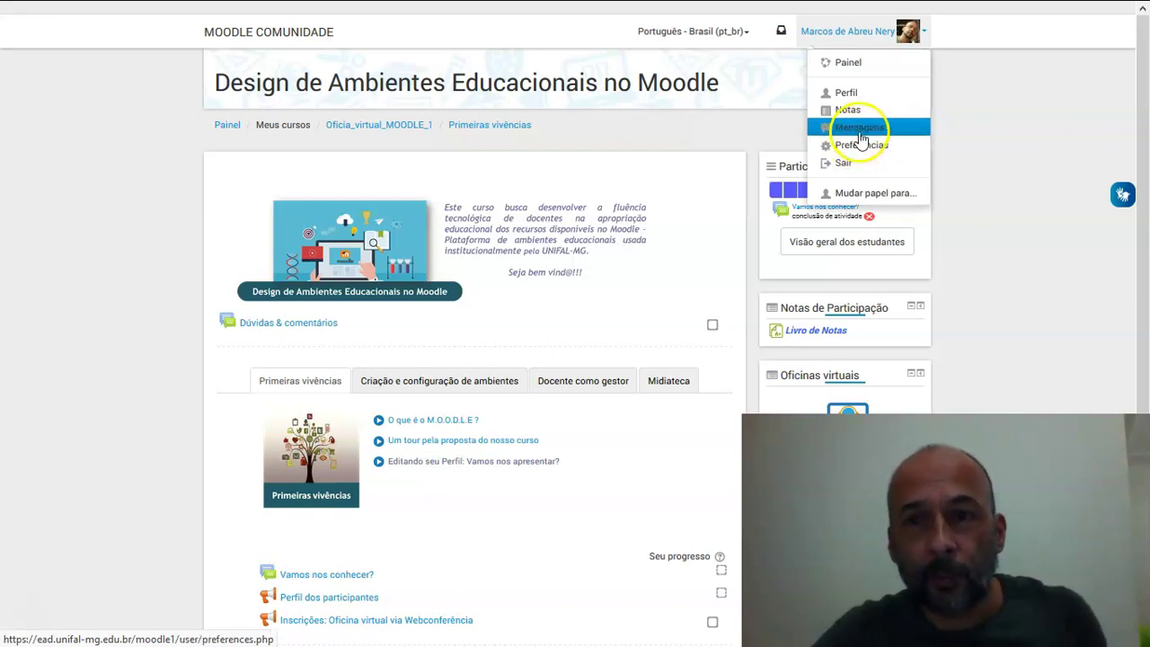
Step: Open the user's own profile page and start editing the profile
left_click(865, 99)
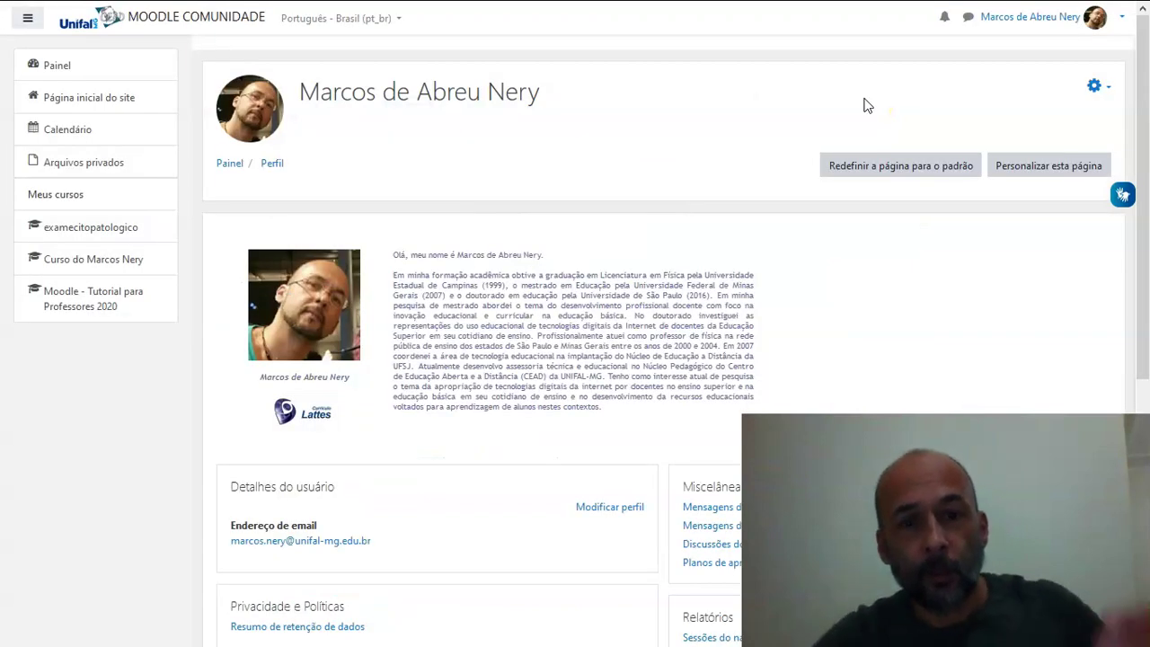
left_click(1035, 180)
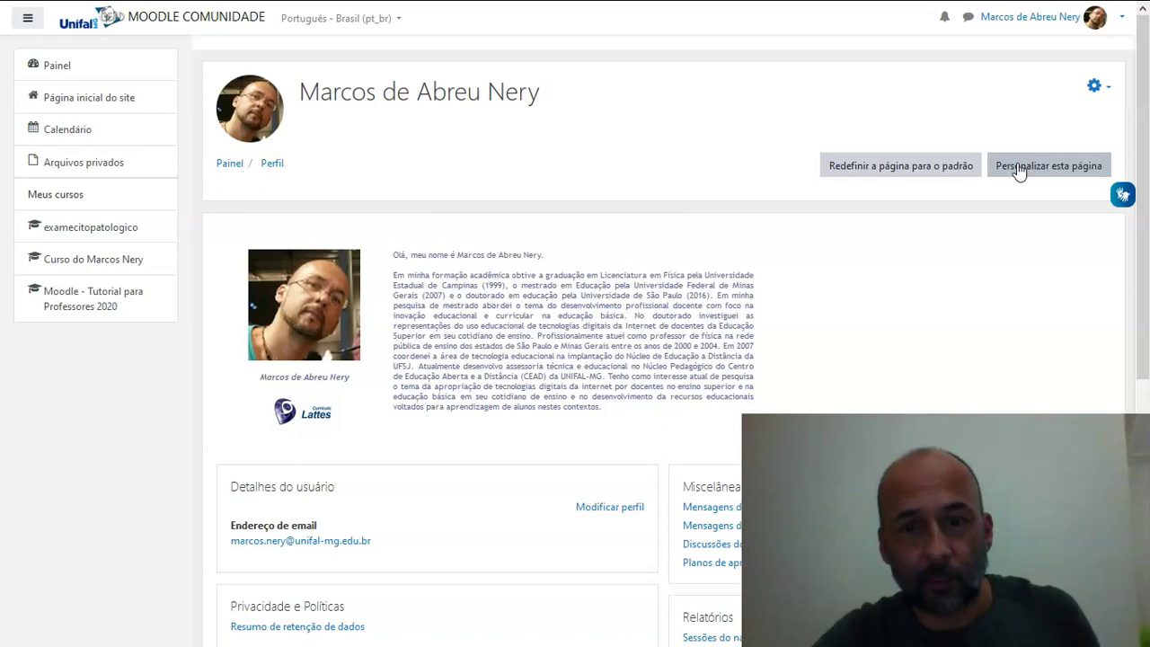
left_click(1020, 171)
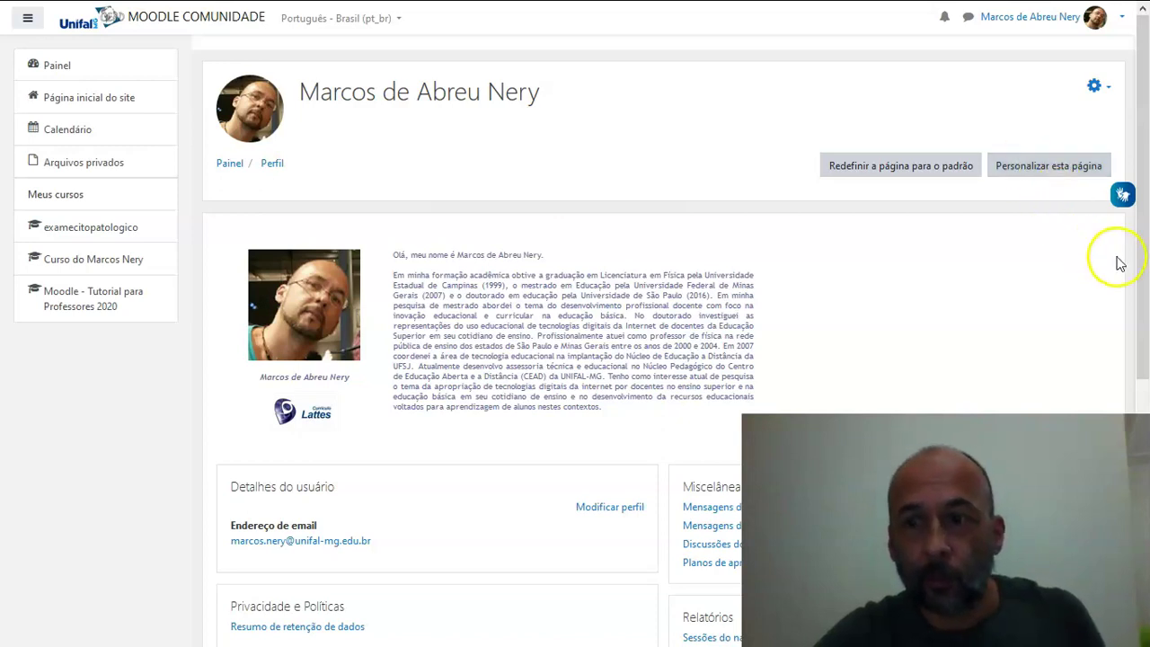
mouse_move(1141, 270)
left_mouse_down()
mouse_move(1136, 404)
mouse_move(1138, 274)
left_mouse_up()
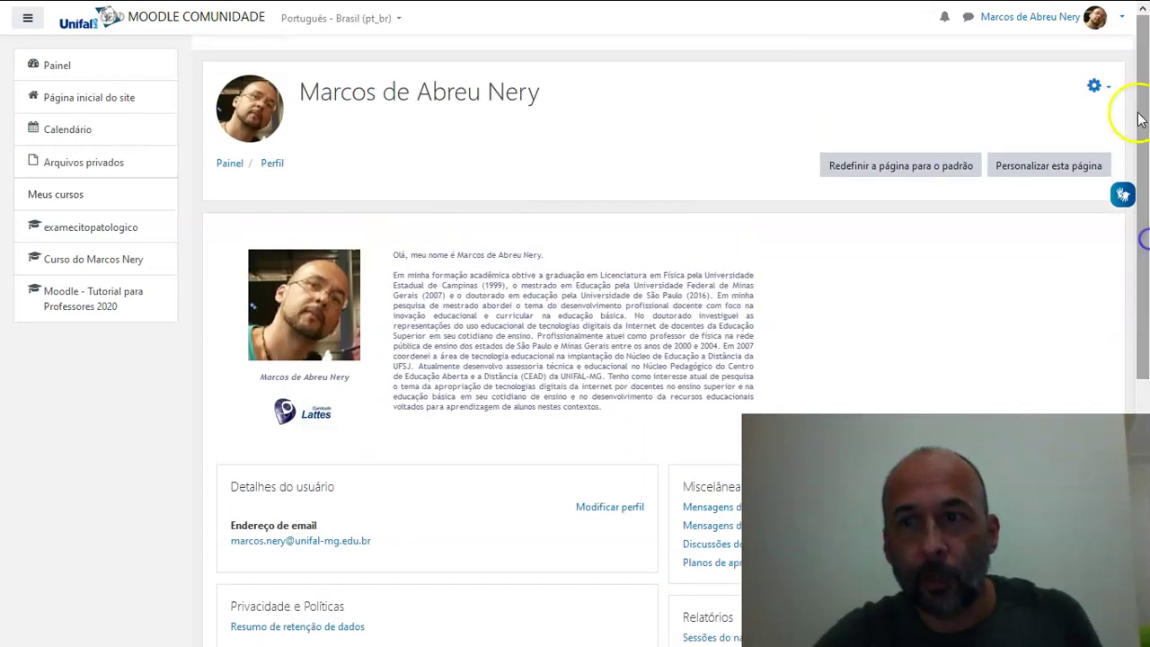
left_click(1107, 91)
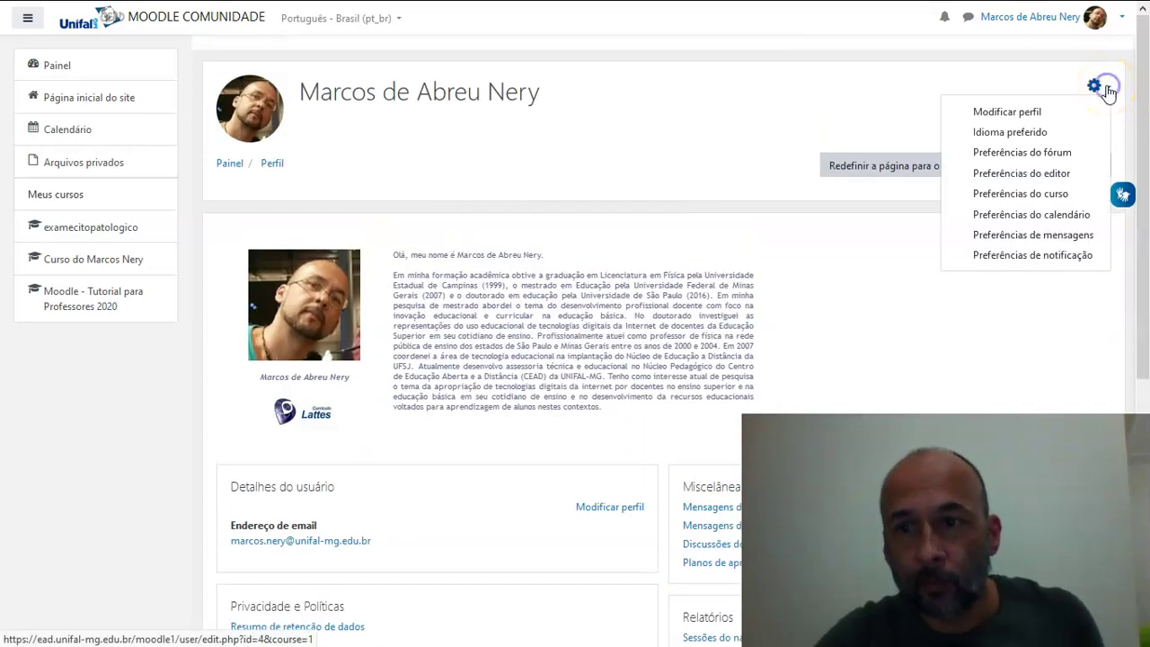
left_click(1024, 117)
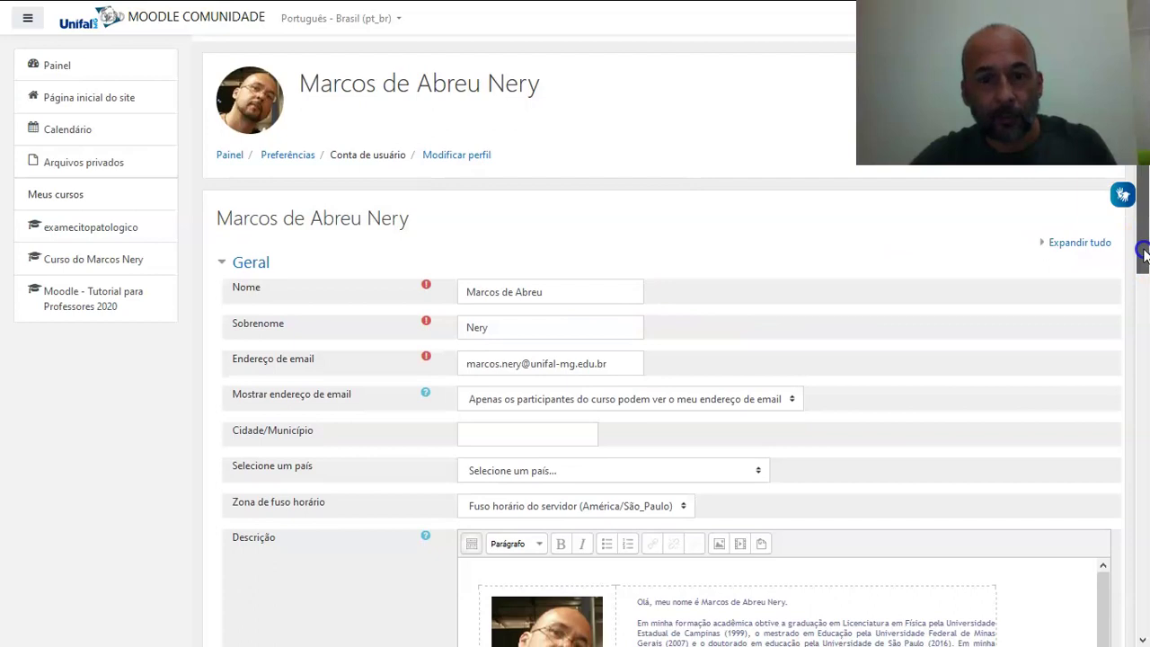
Step: Expand the full formatting toolbar of the Descrição editor in the Geral section
left_click_drag(1143, 265, 1144, 293)
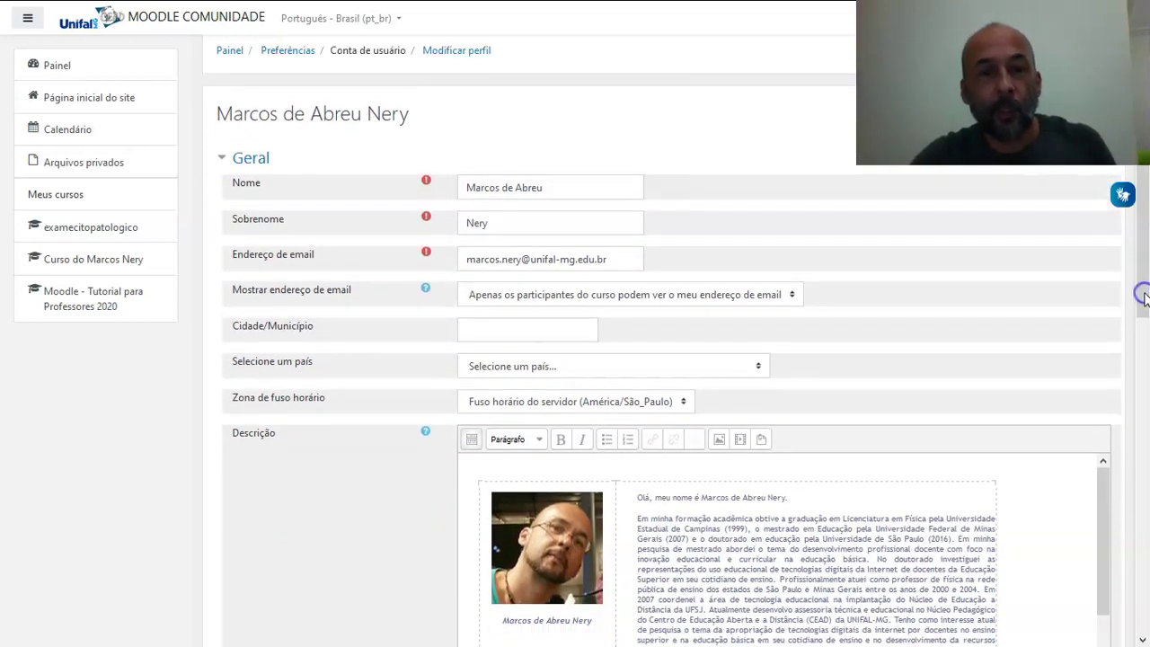
left_click_drag(1145, 299, 1138, 273)
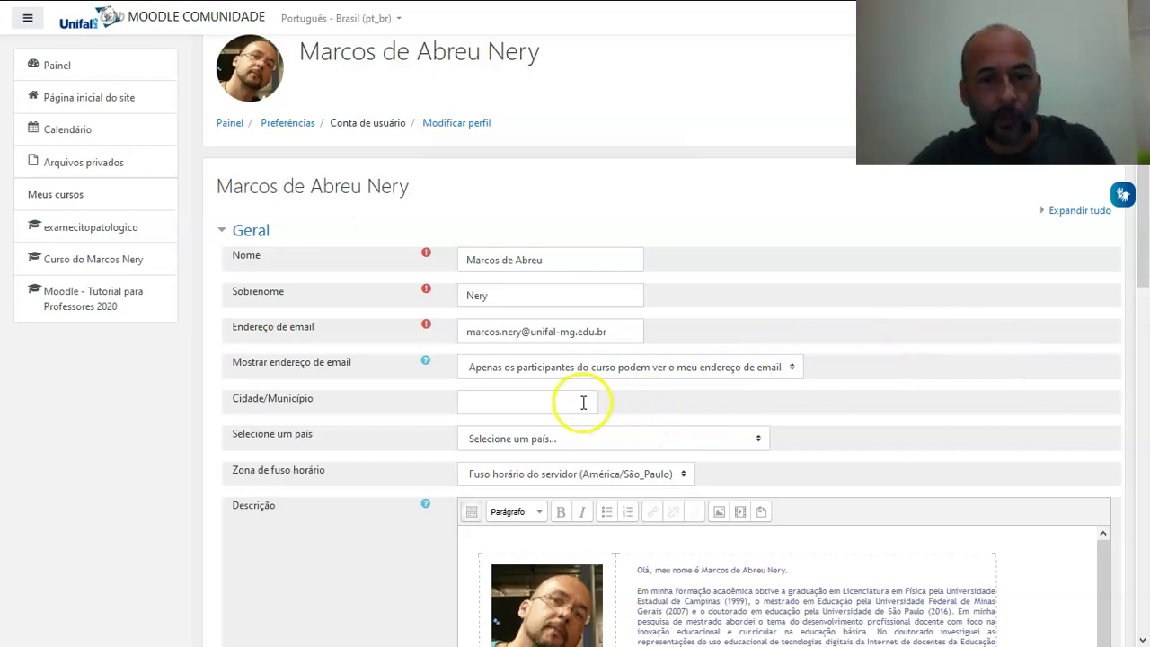
left_click_drag(1141, 302, 1145, 353)
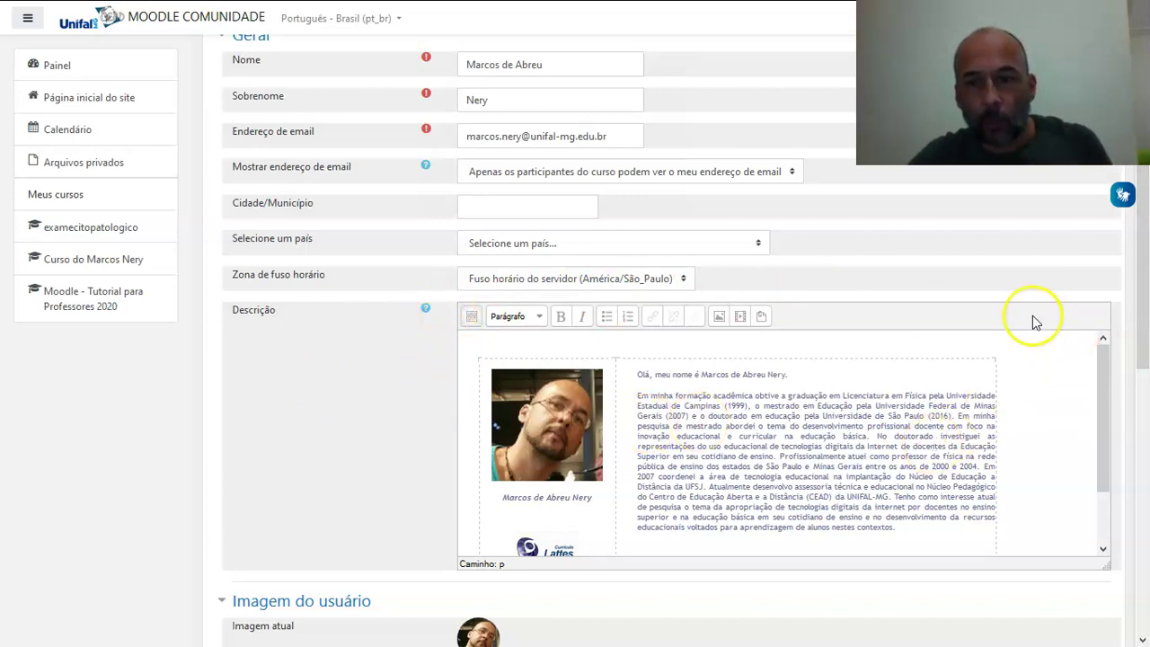
left_click(474, 319)
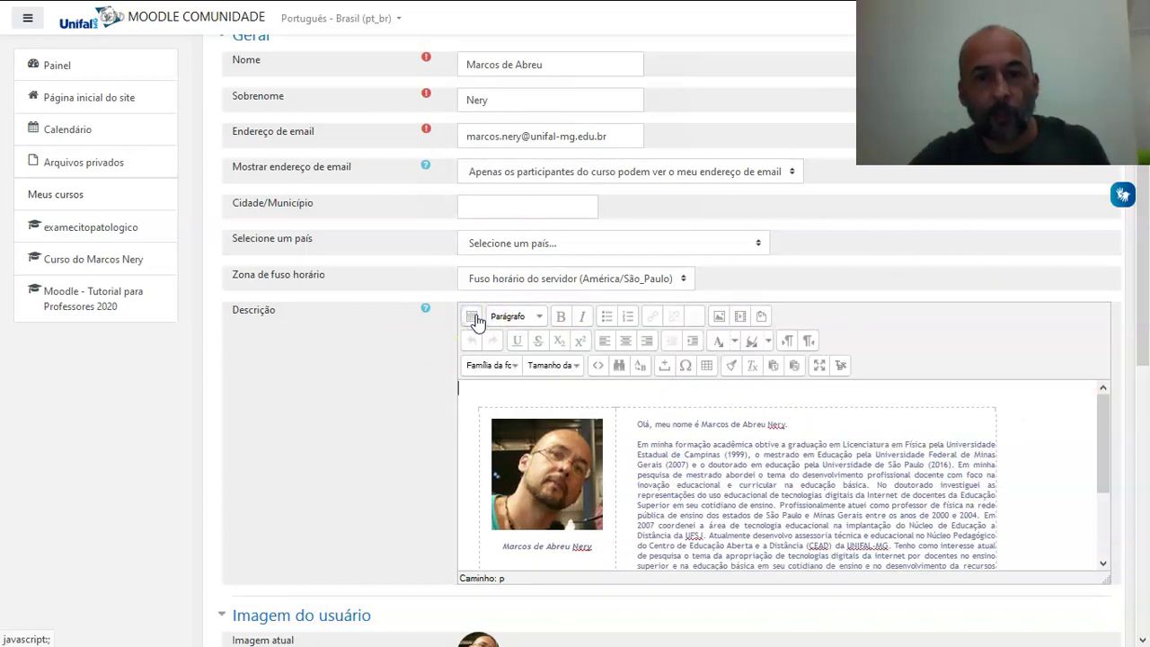
left_click(474, 318)
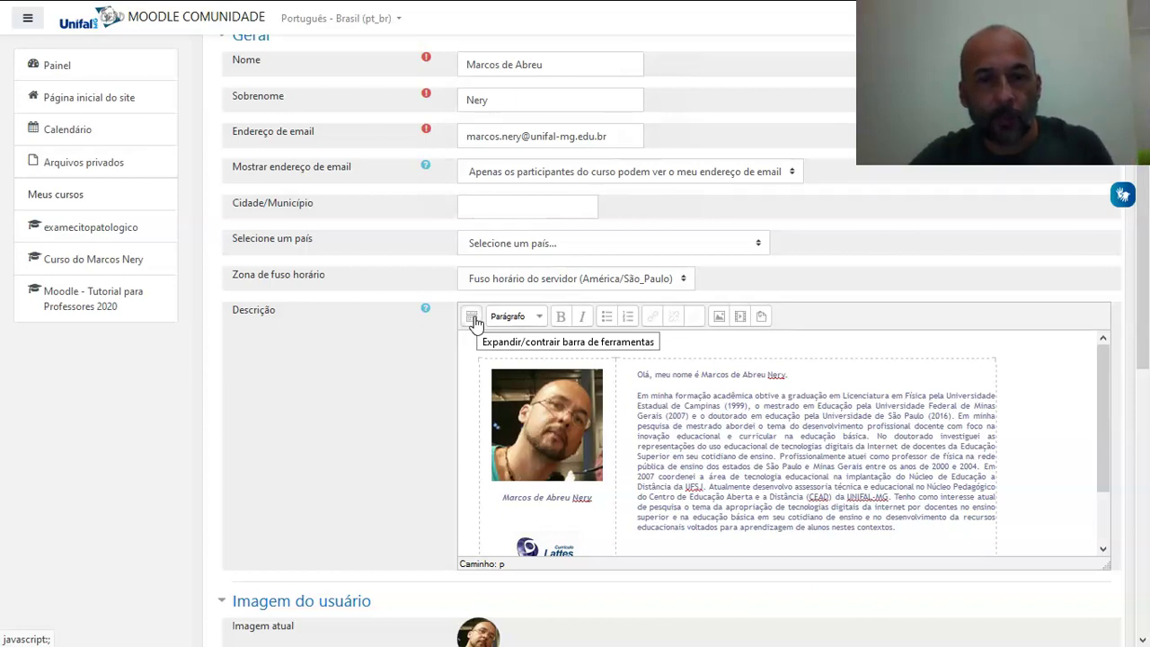
left_click(472, 317)
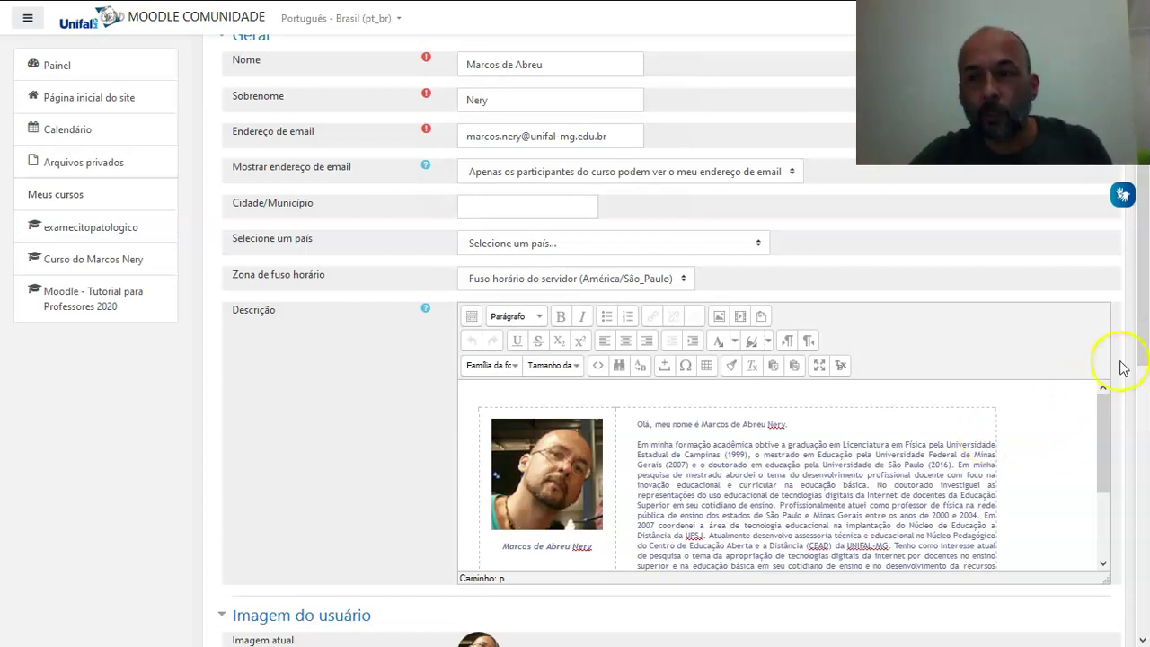
Step: Examine the photo and biography text laid out in the Descrição field
left_click_drag(1145, 342, 1145, 360)
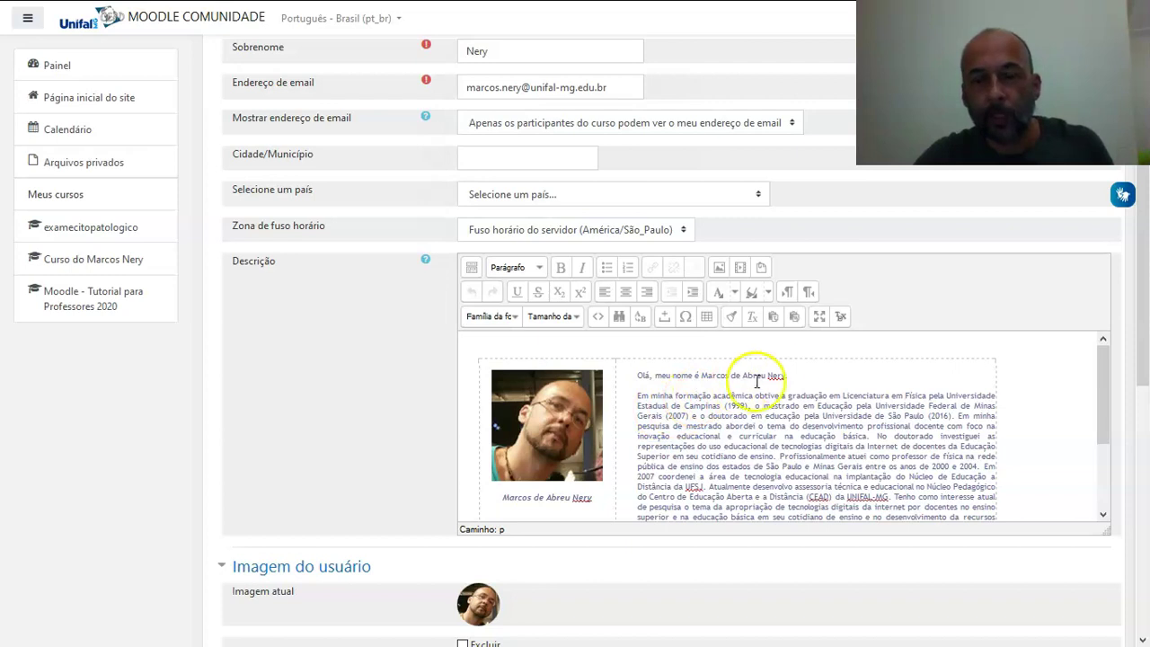
scroll(1102, 404, "down", 2)
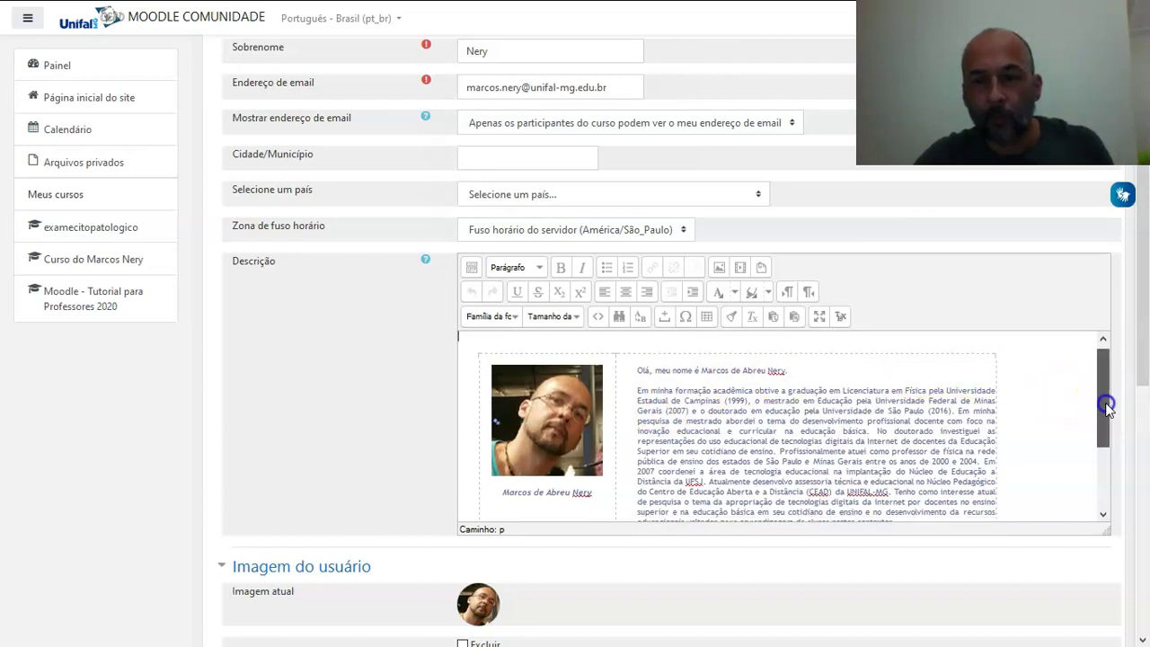
left_click(638, 341)
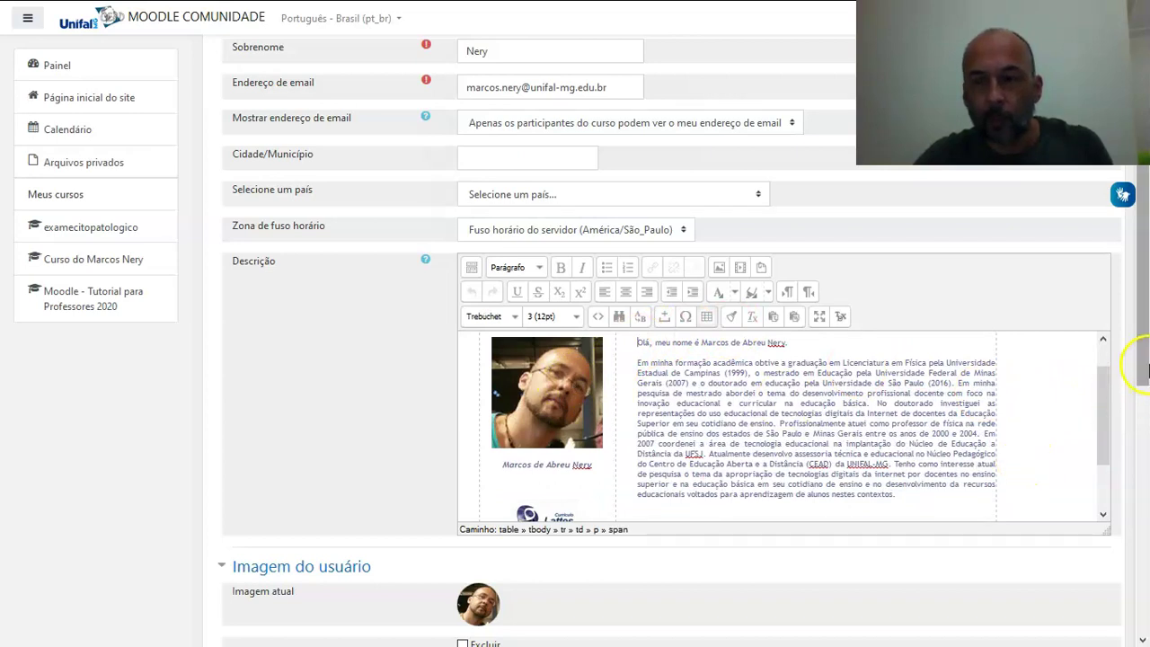
scroll(1134, 378, "down", 2)
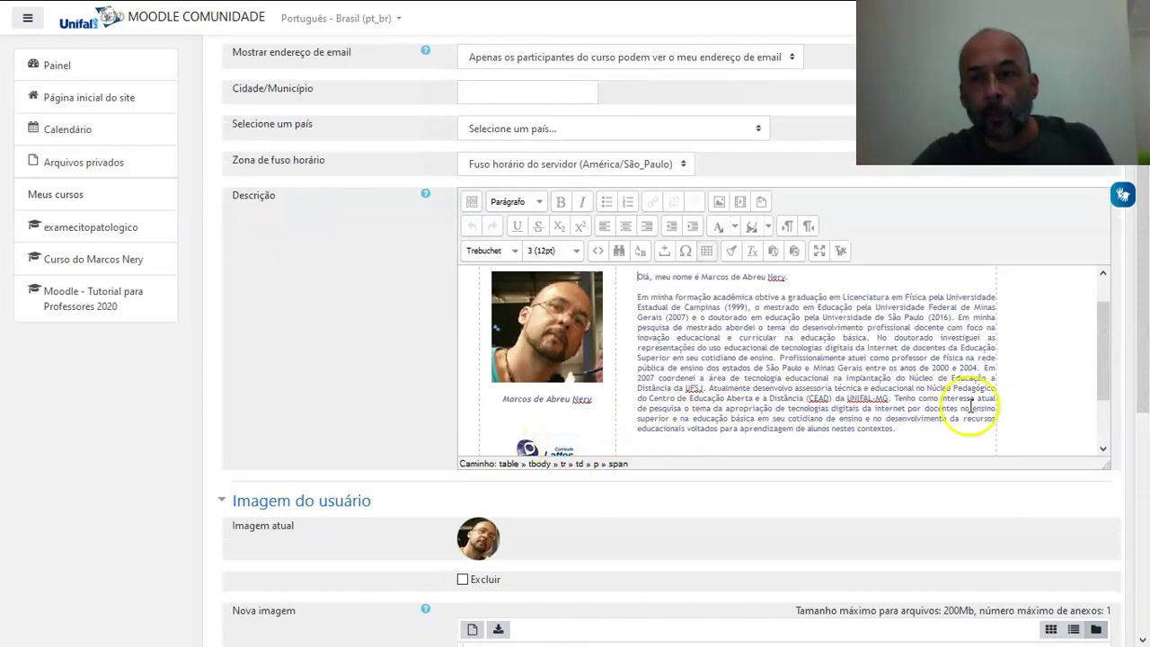
left_click_drag(1105, 379, 1147, 331)
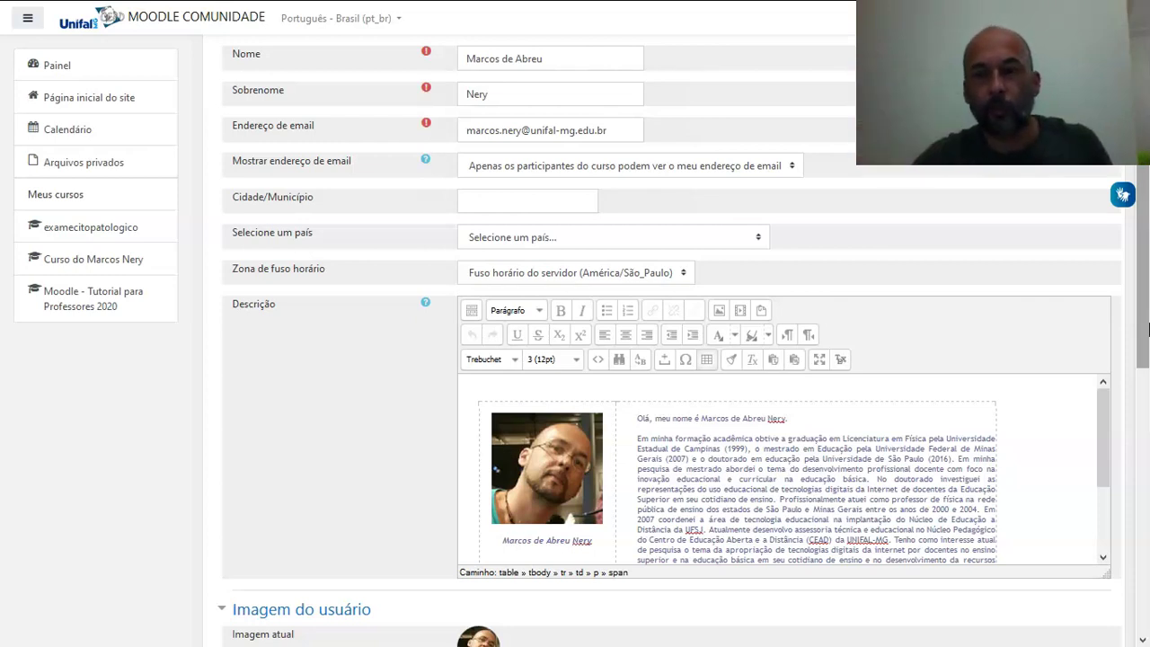
left_click(1146, 321)
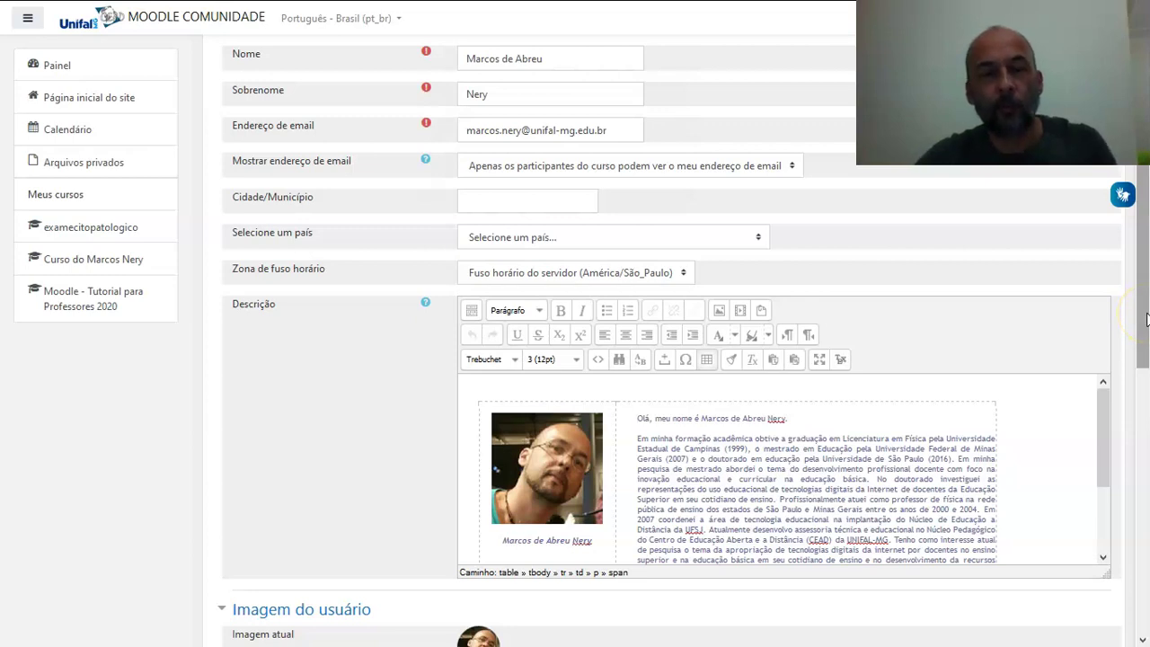
Step: Upload the file botao_webconf2.png from the computer as the new user image, leaving the save-as name blank
left_click_drag(1146, 320, 1131, 465)
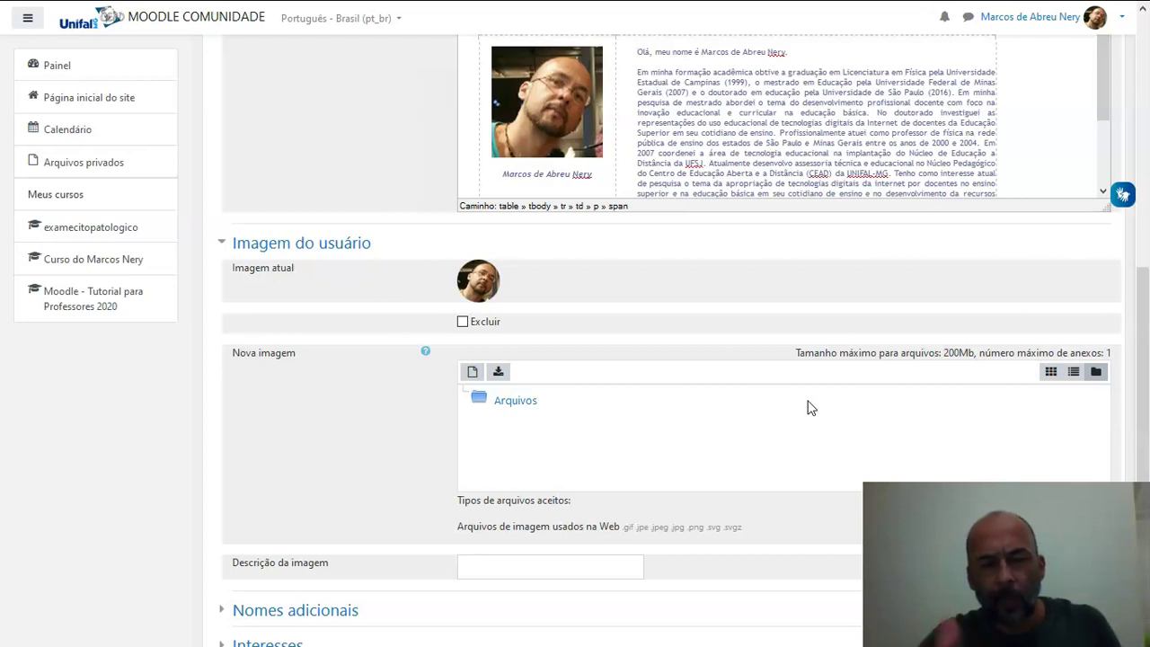
left_click(471, 374)
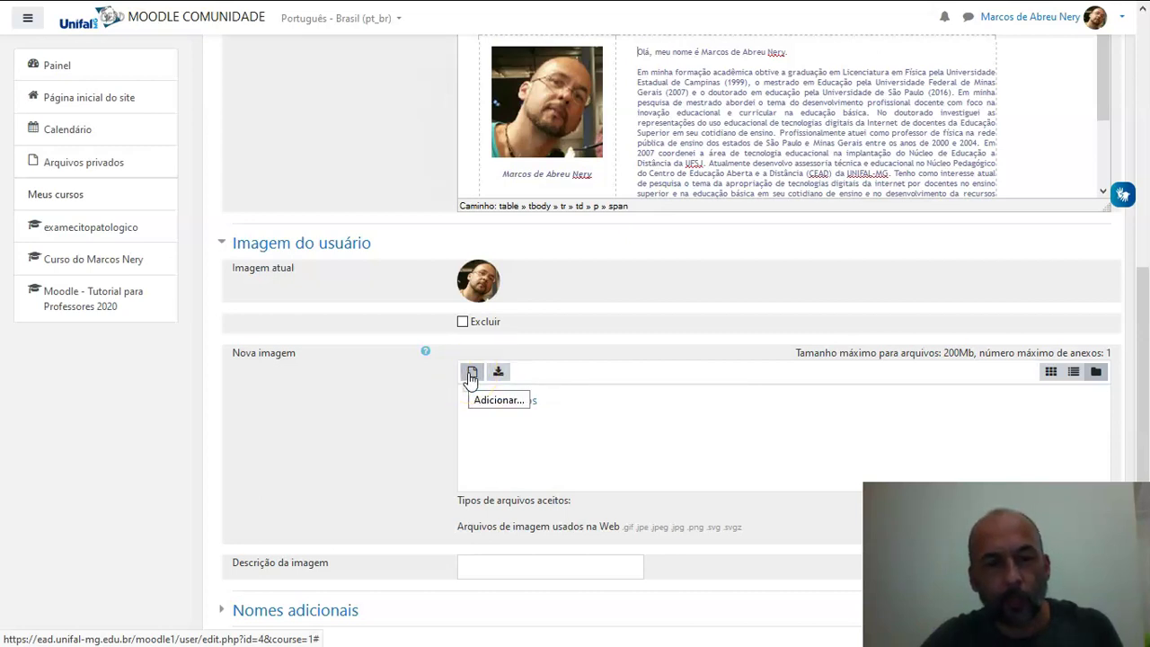
left_click(469, 374)
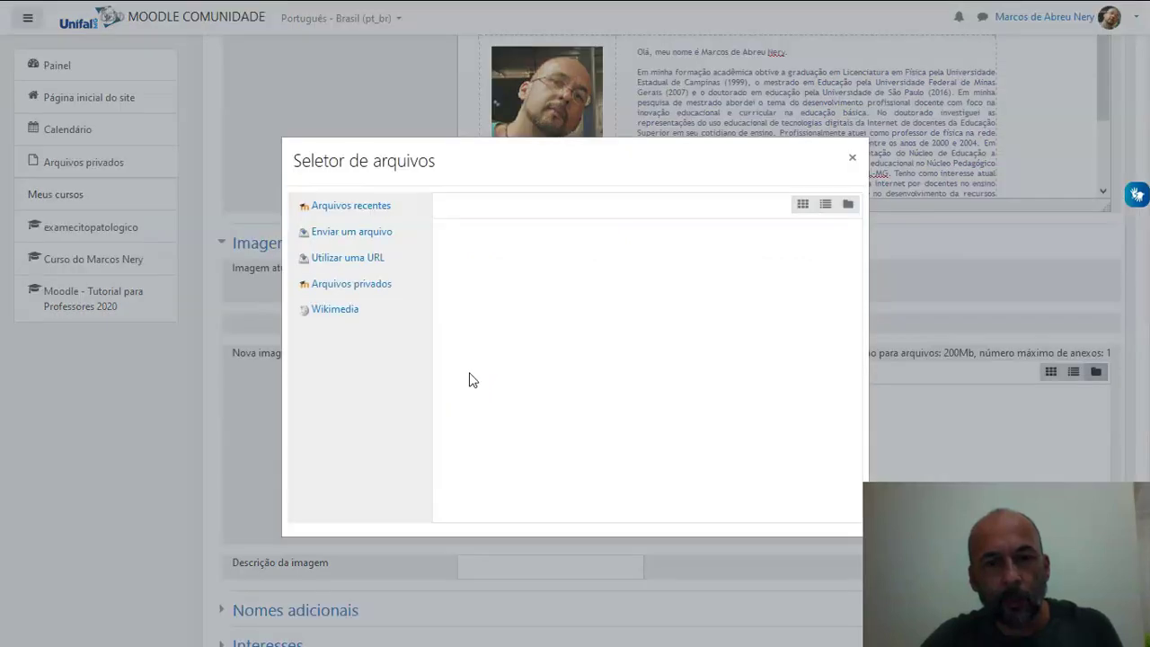
left_click(584, 300)
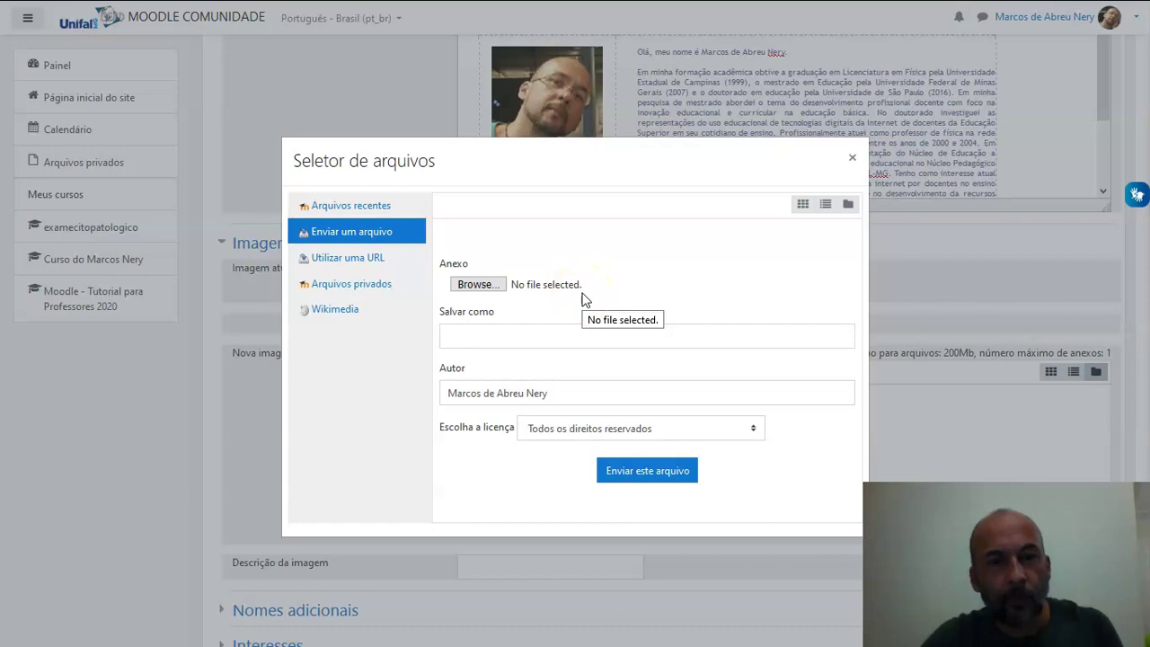
left_click(393, 364)
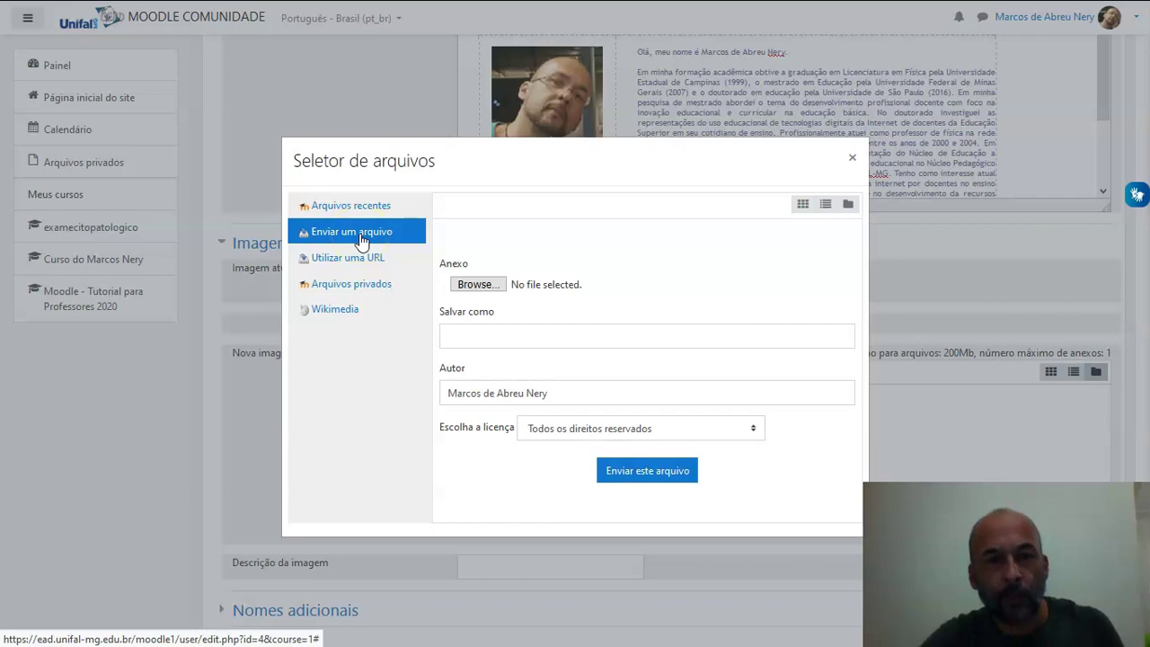
left_click(474, 284)
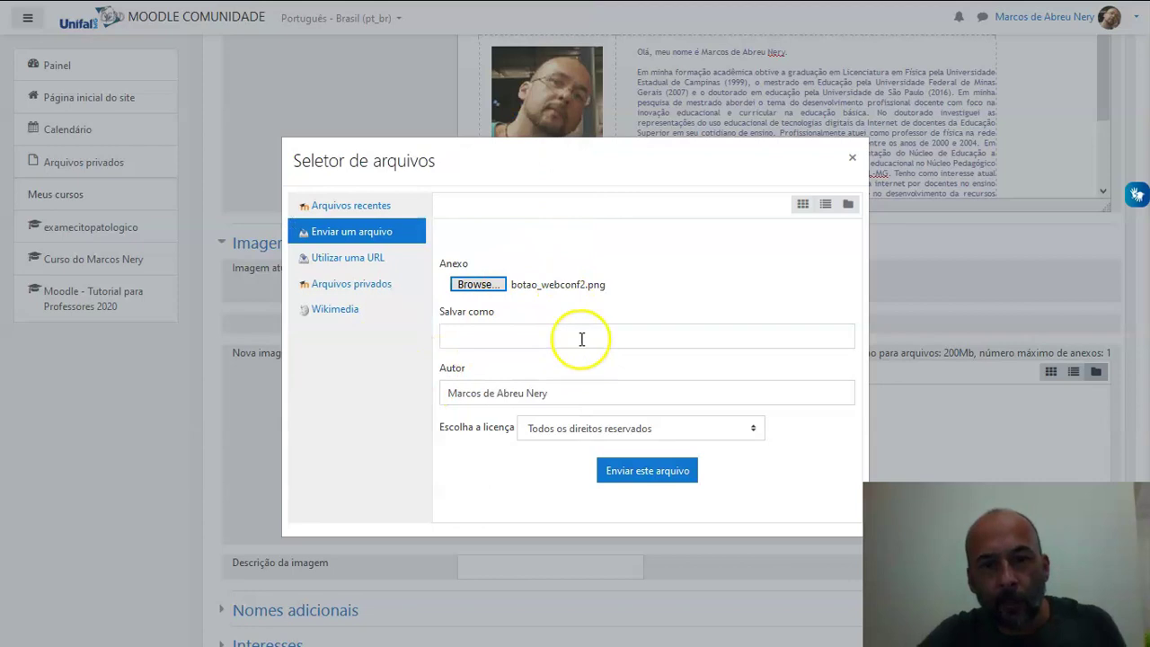
left_click(582, 339)
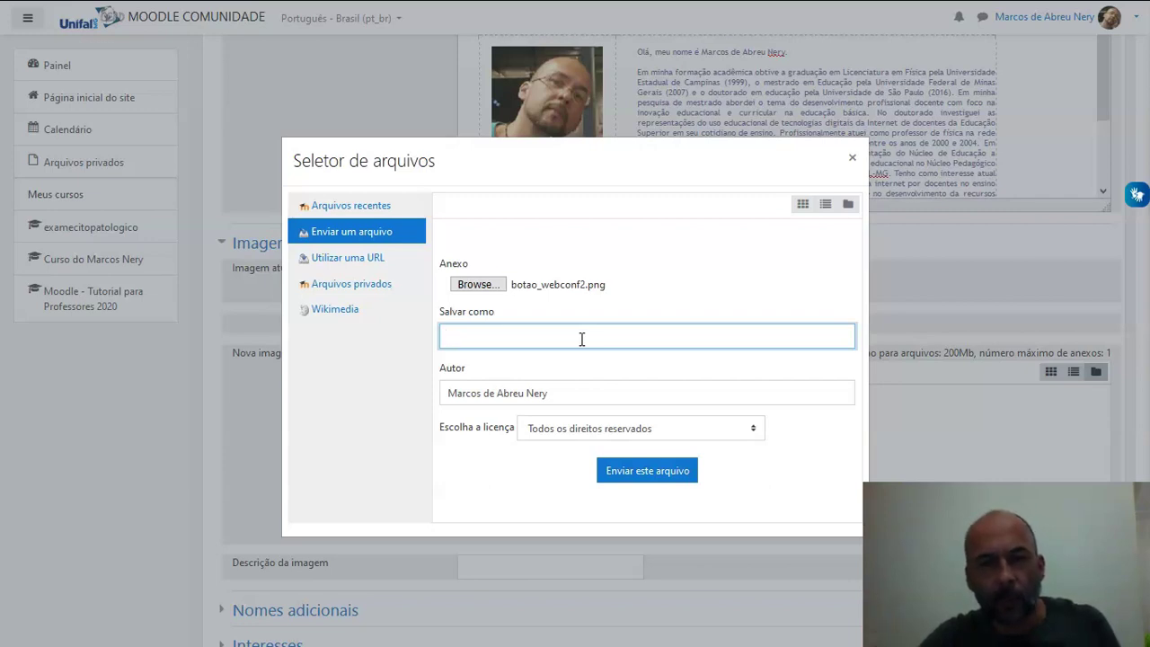
left_click(582, 340)
left_click(672, 472)
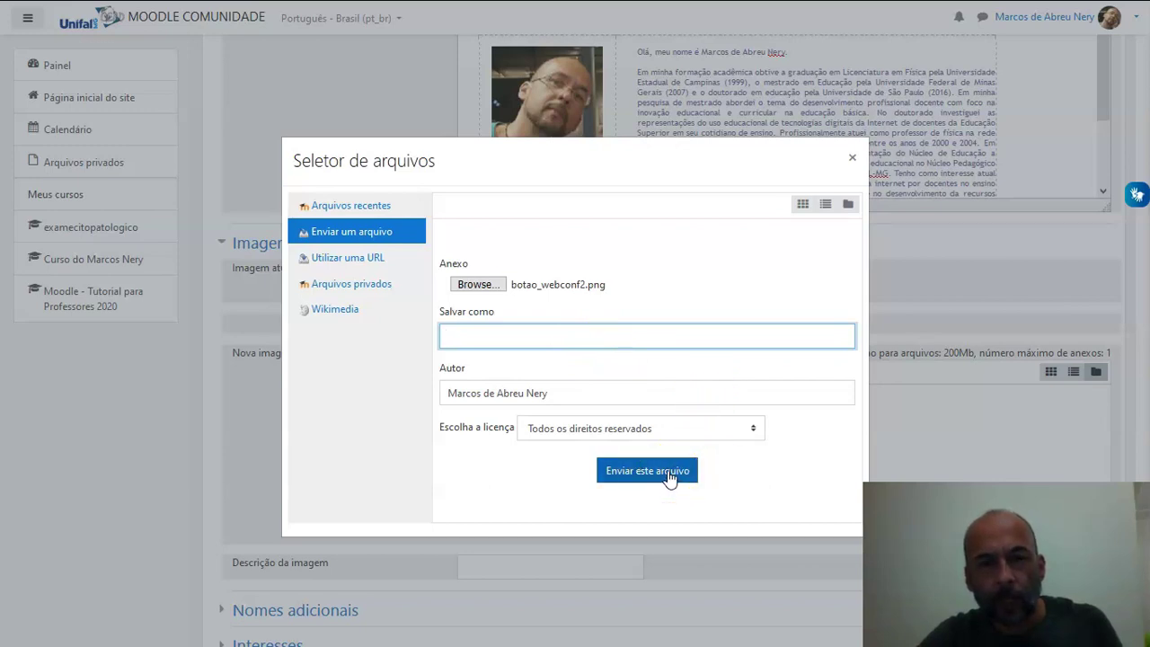
left_click(668, 474)
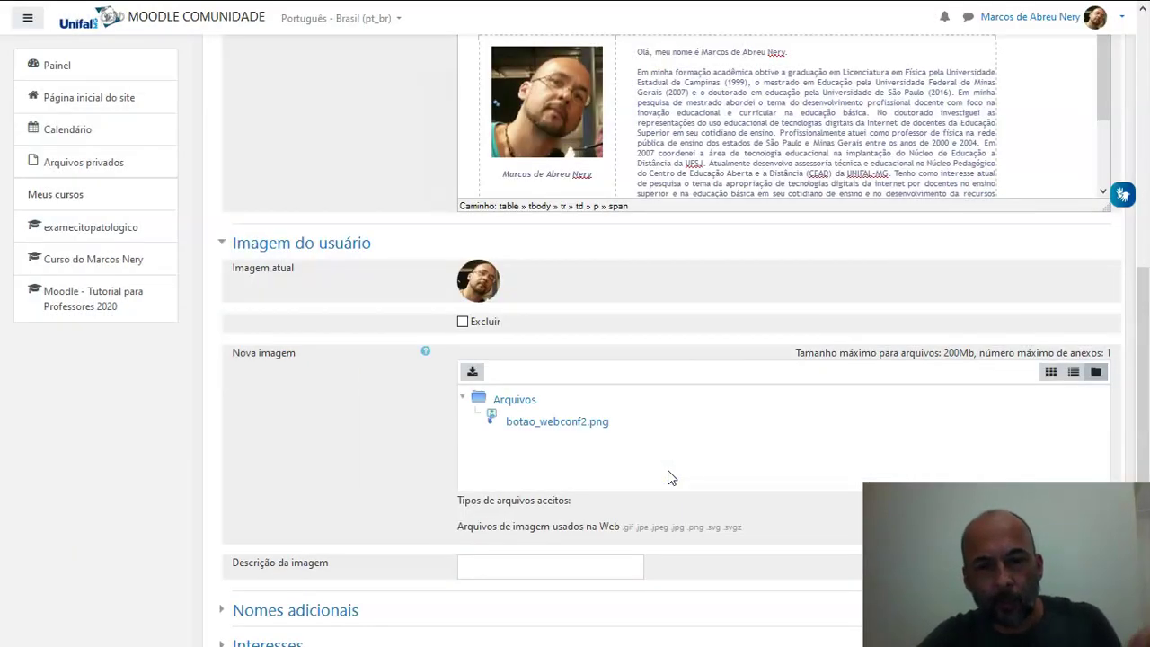
Step: Expand the Nomes adicionais, Interesses and Opcional sections of the profile form
left_click(1145, 400)
left_click_drag(1146, 400, 1145, 299)
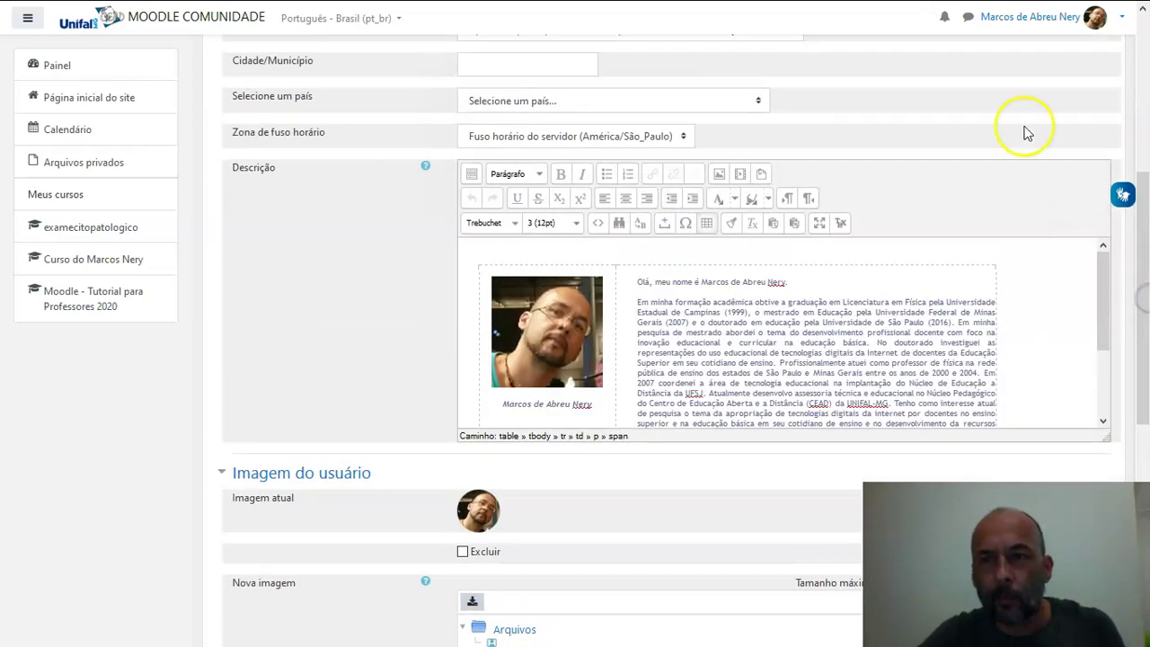
left_click_drag(1145, 334, 1145, 474)
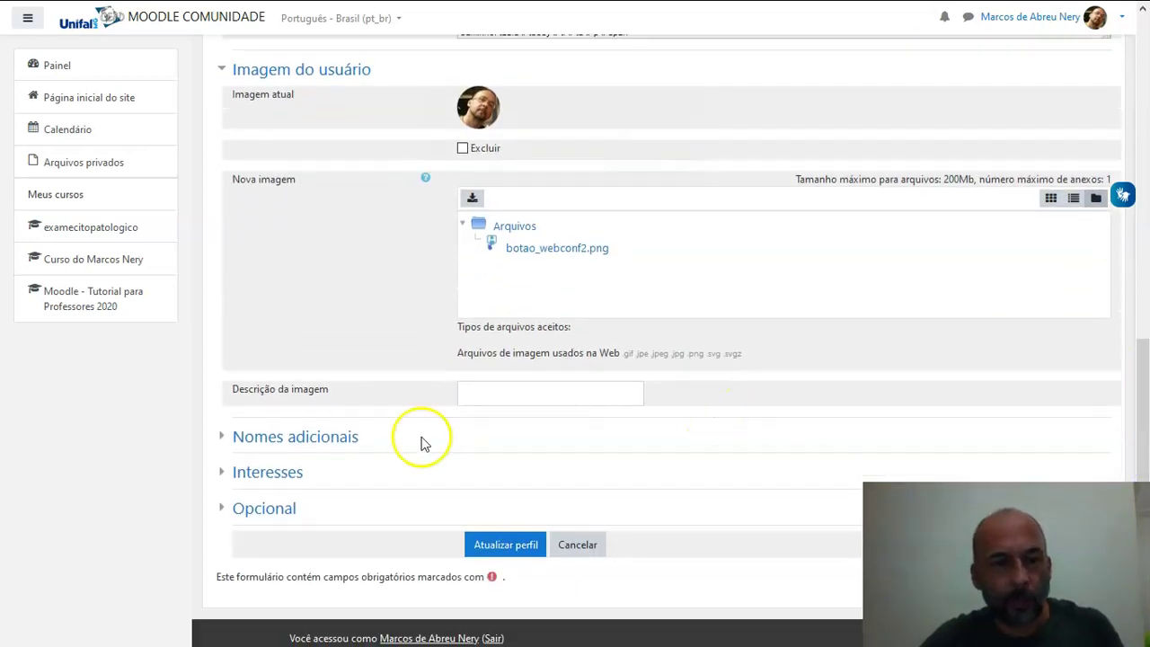
left_click(221, 437)
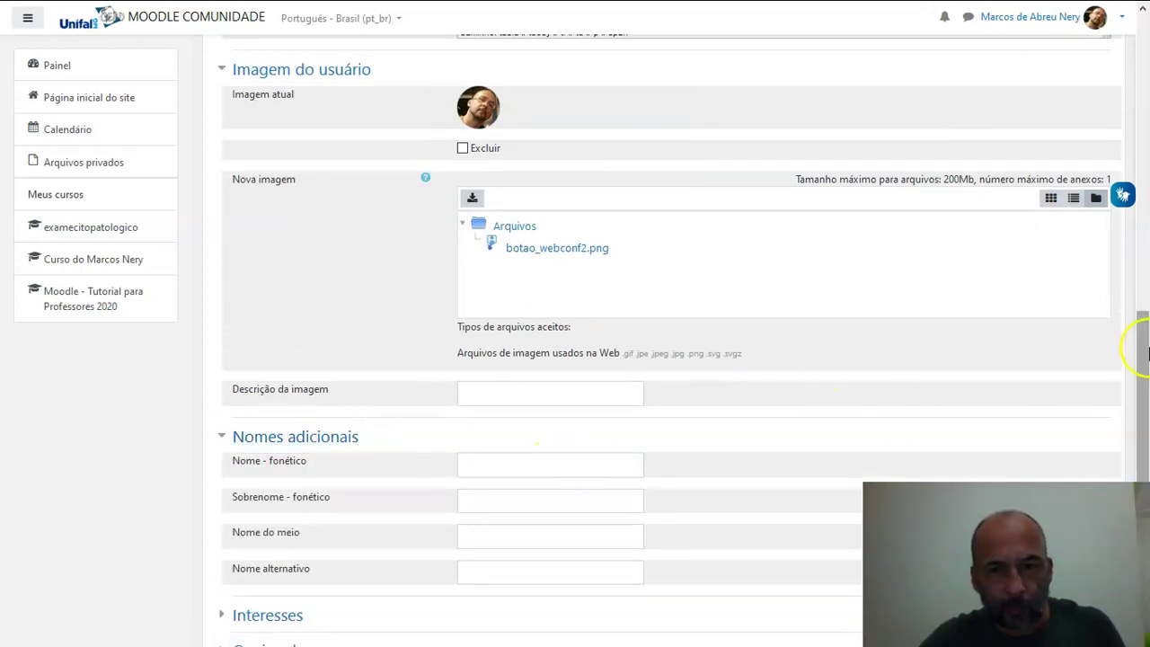
left_click_drag(1145, 347, 1144, 409)
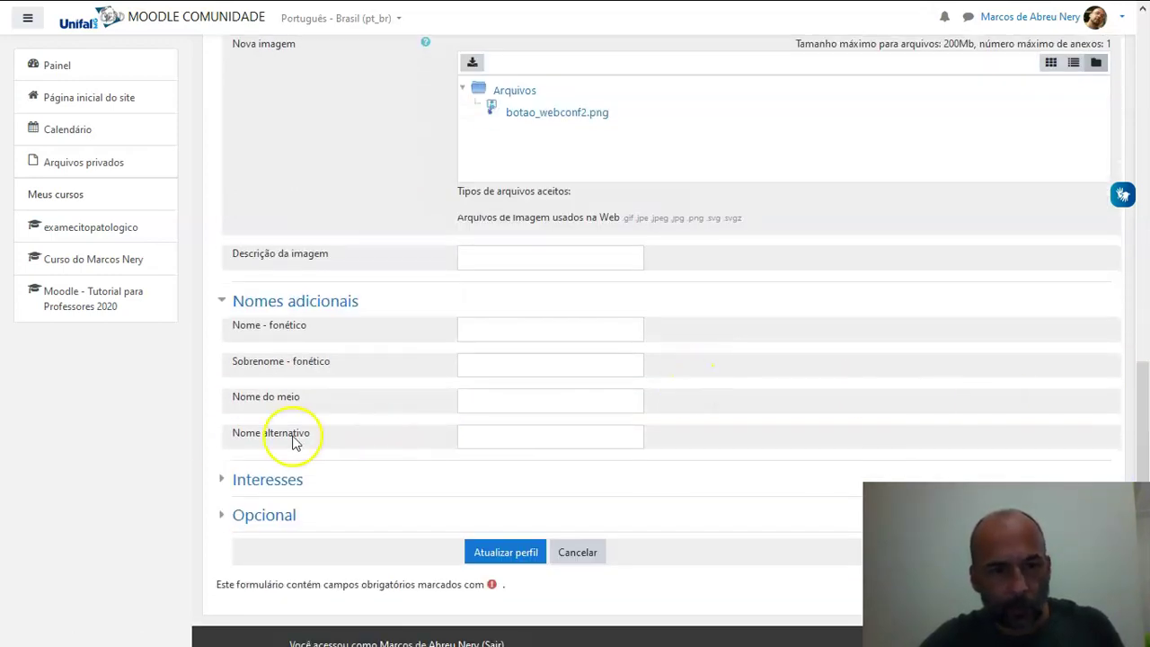
left_click(222, 485)
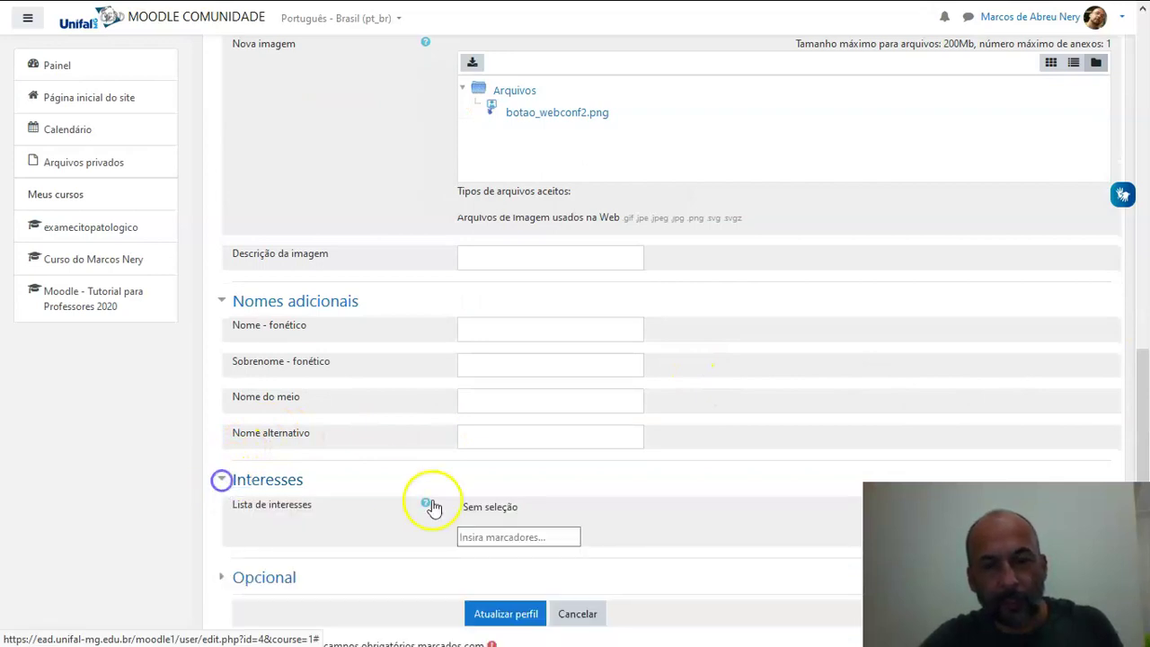
left_click_drag(1139, 411, 1139, 460)
left_click(220, 474)
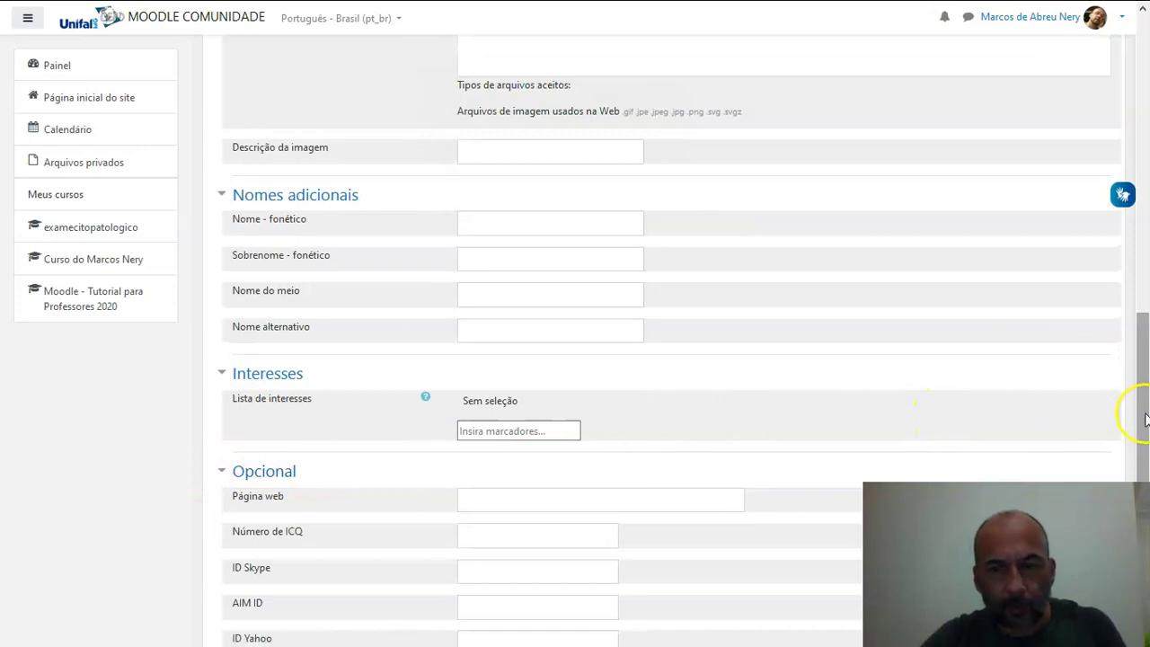
Step: Review the optional profile fields, leave them blank, and save the updated profile
left_click_drag(1139, 410, 1145, 463)
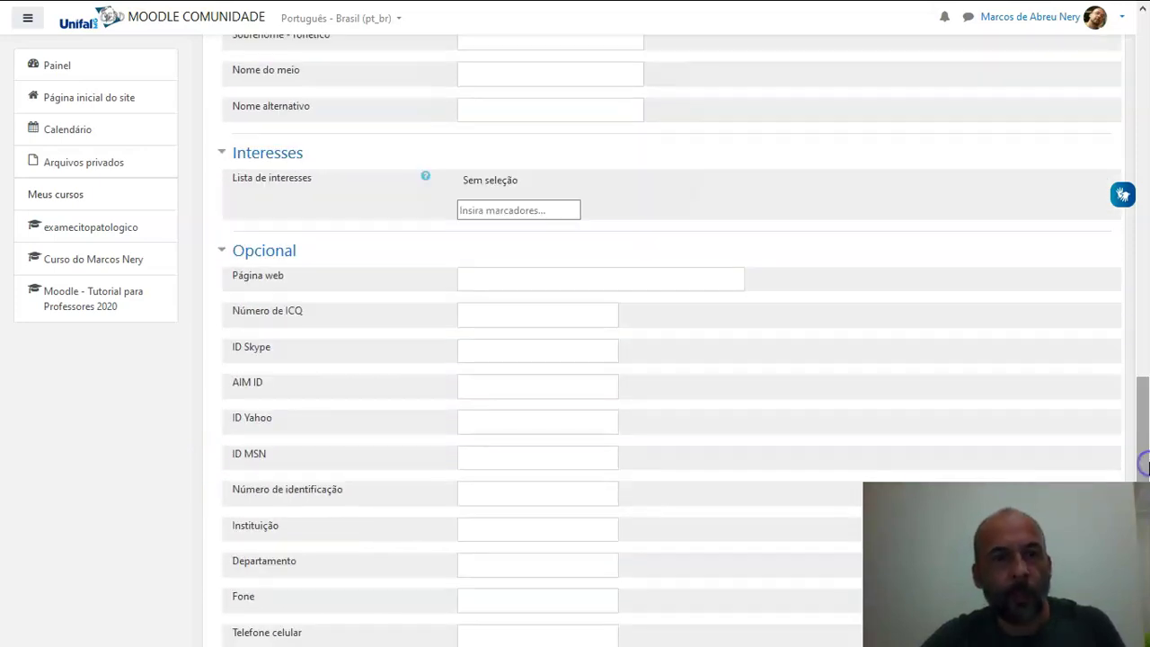
scroll(1146, 463, "down", 2)
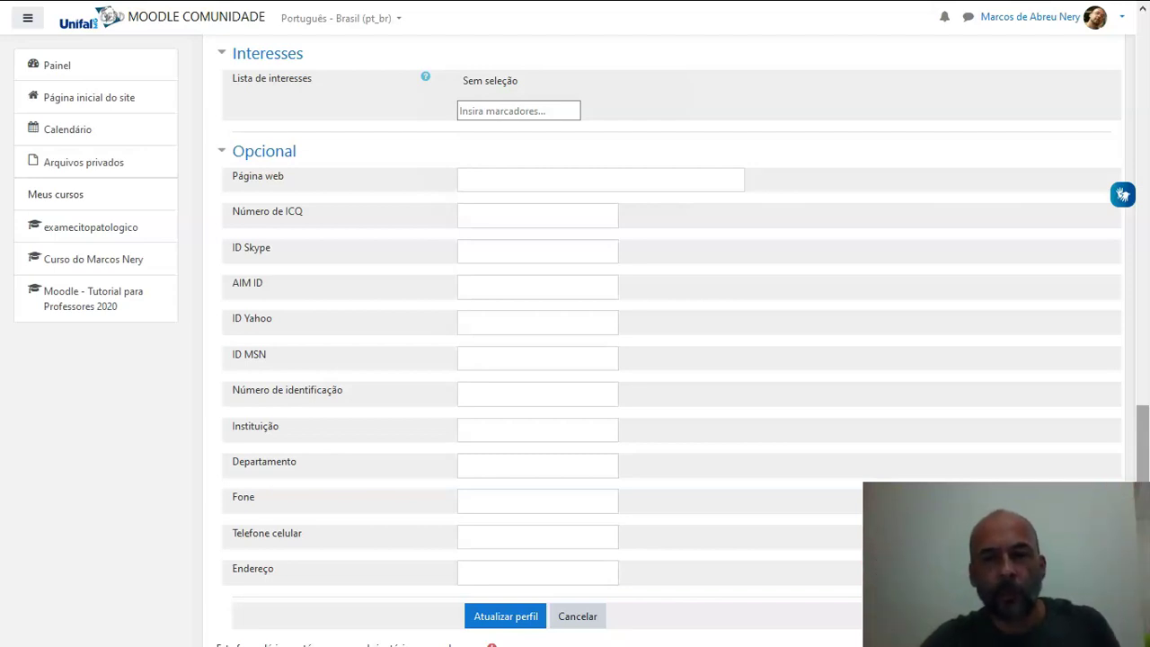
scroll(1003, 481, "down", 3)
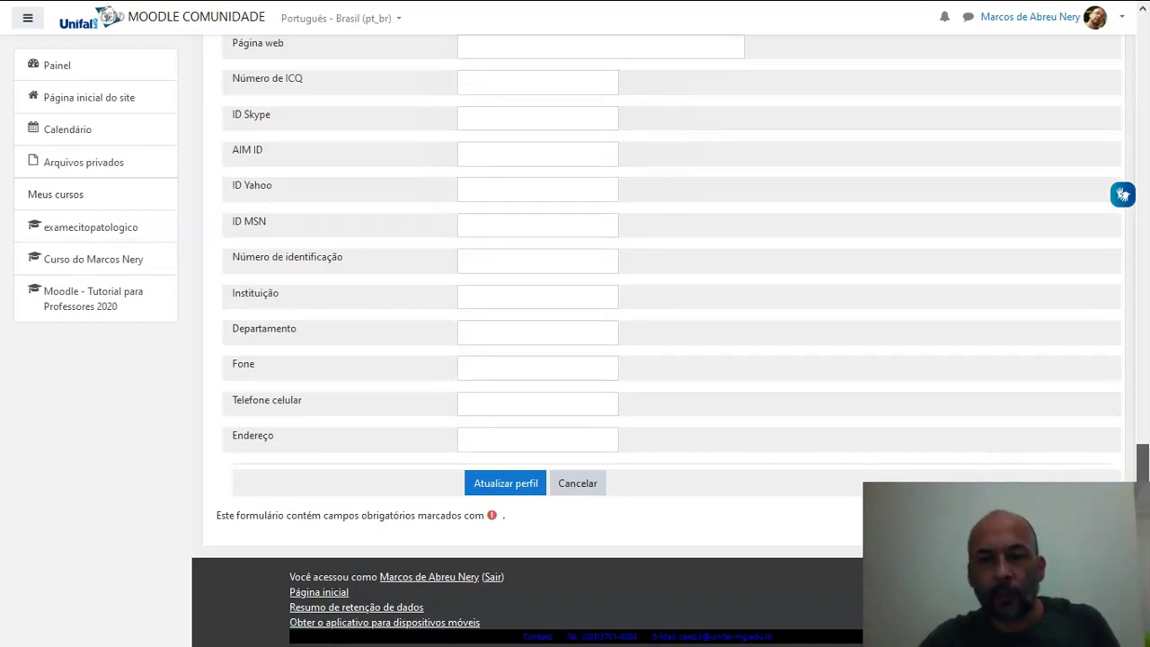
scroll(1142, 463, "down", 1)
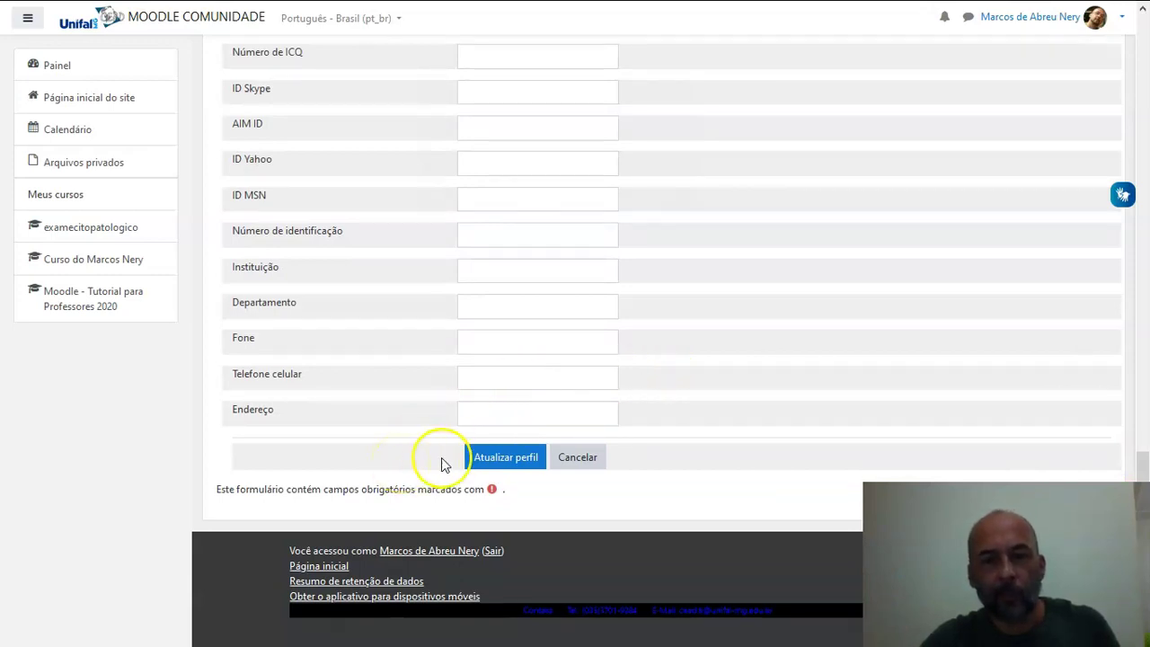
left_click(496, 463)
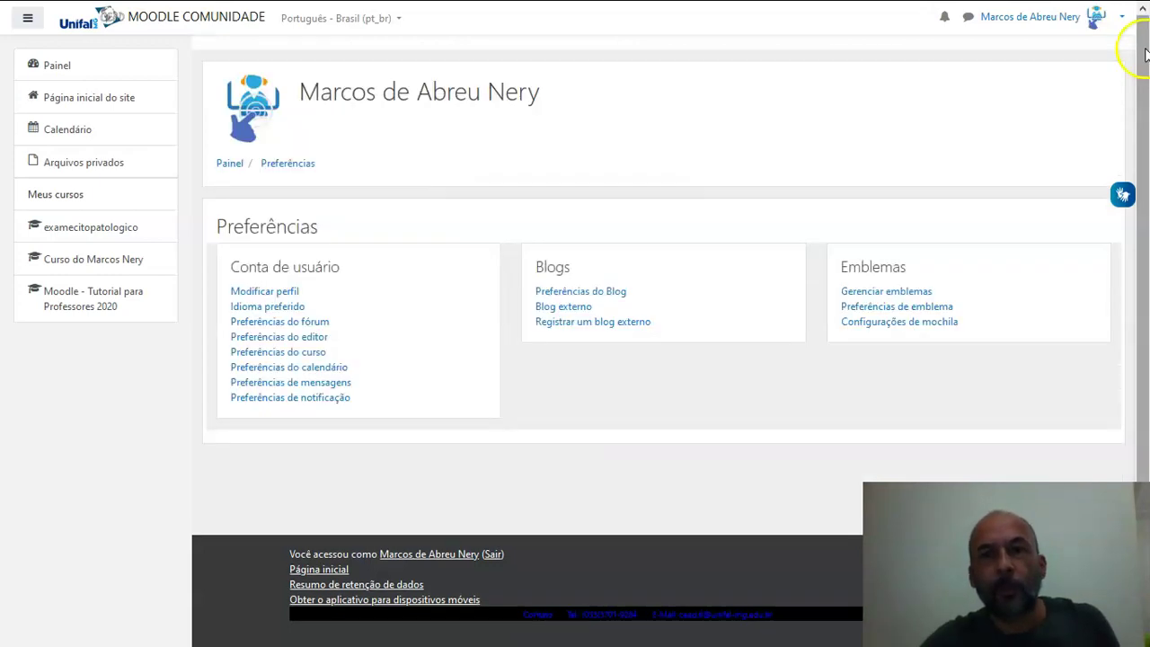
mouse_move(1110, 35)
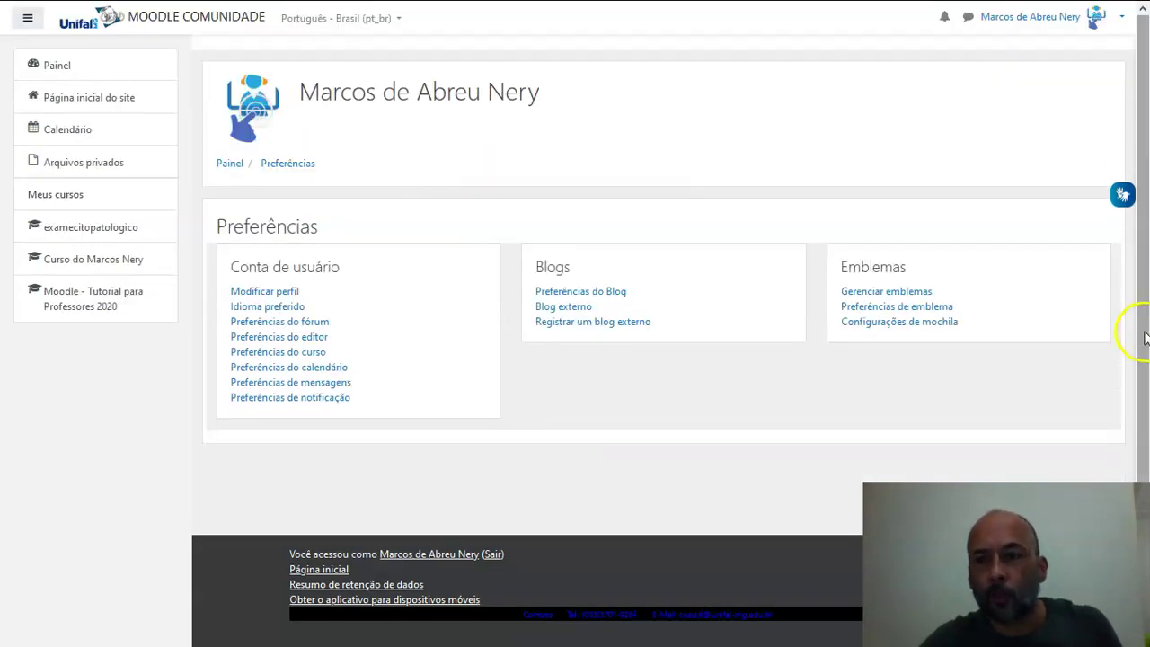
mouse_move(1091, 5)
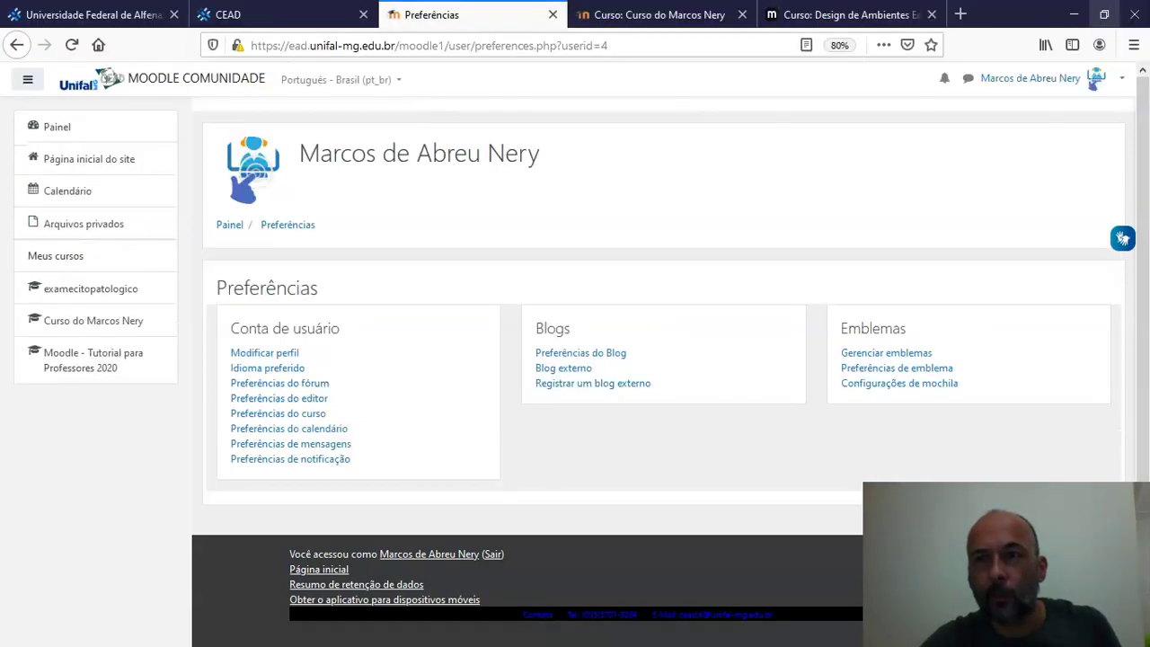